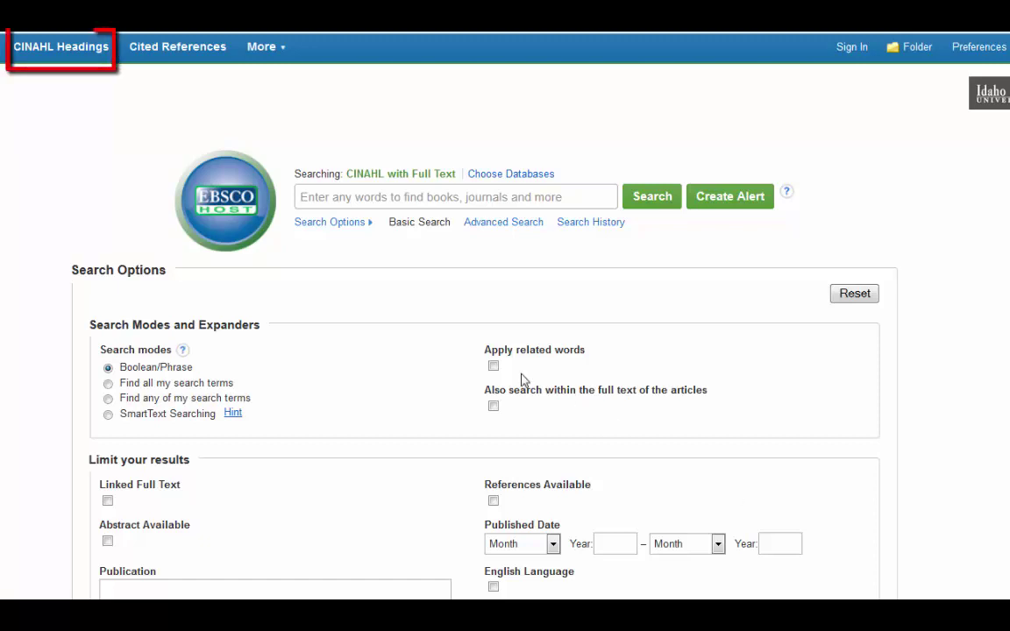
Look up 'heart failure' in CINAHL Headings from the Browse box suggestion.
{"action": "left_click", "coordinate": [52, 54]}
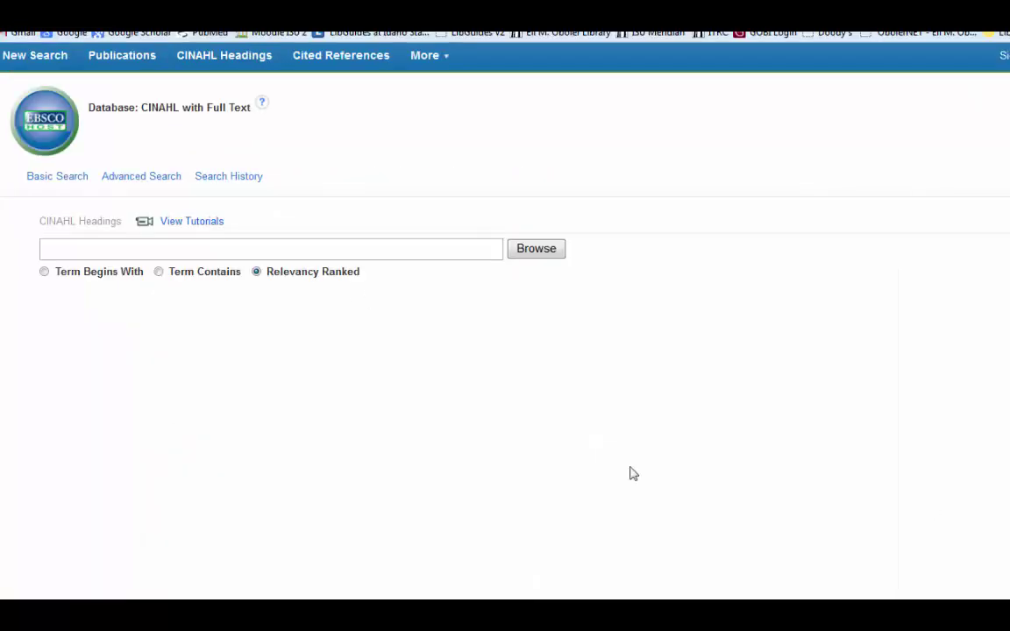
{"action": "left_click", "coordinate": [68, 249]}
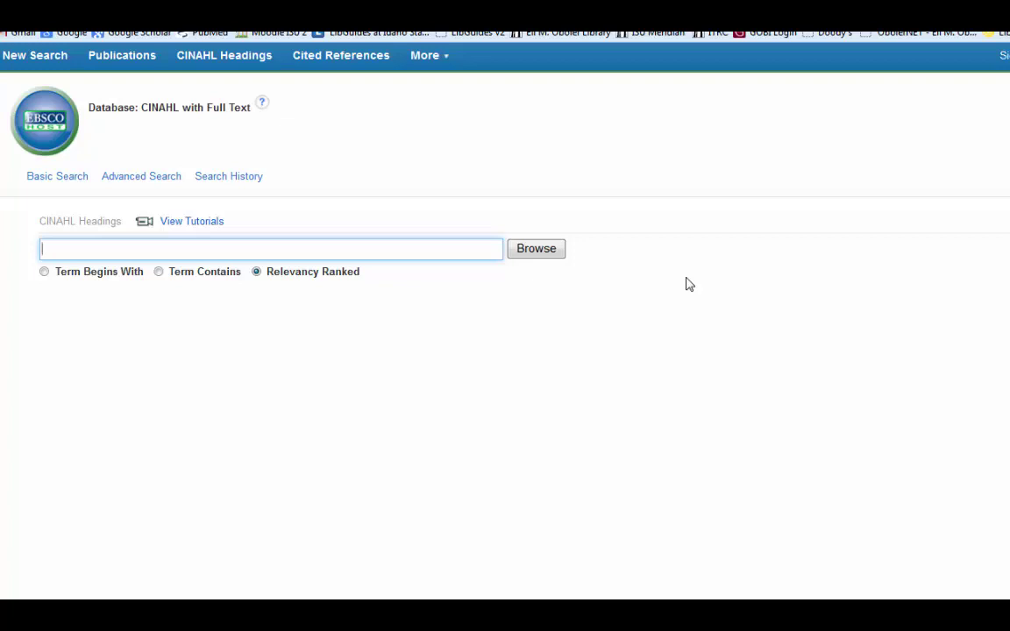
{"action": "type", "text": "heart"}
{"action": "key", "text": "Down"}
{"action": "key", "text": "Return"}
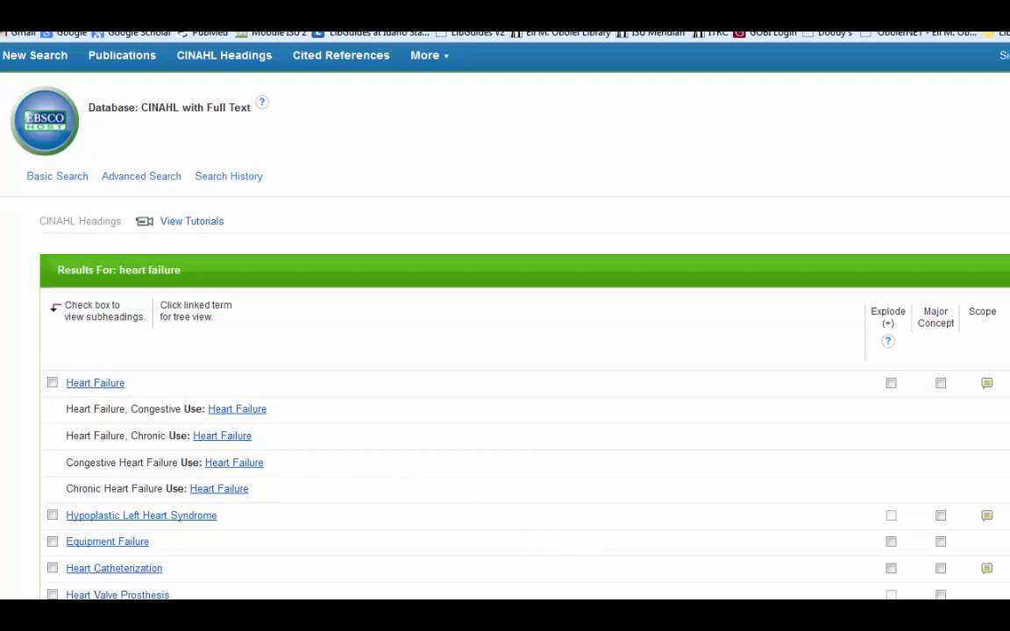
Select the Heart Failure heading with Include All Subheadings kept, reviewing its subheadings list.
{"action": "left_click", "coordinate": [52, 383]}
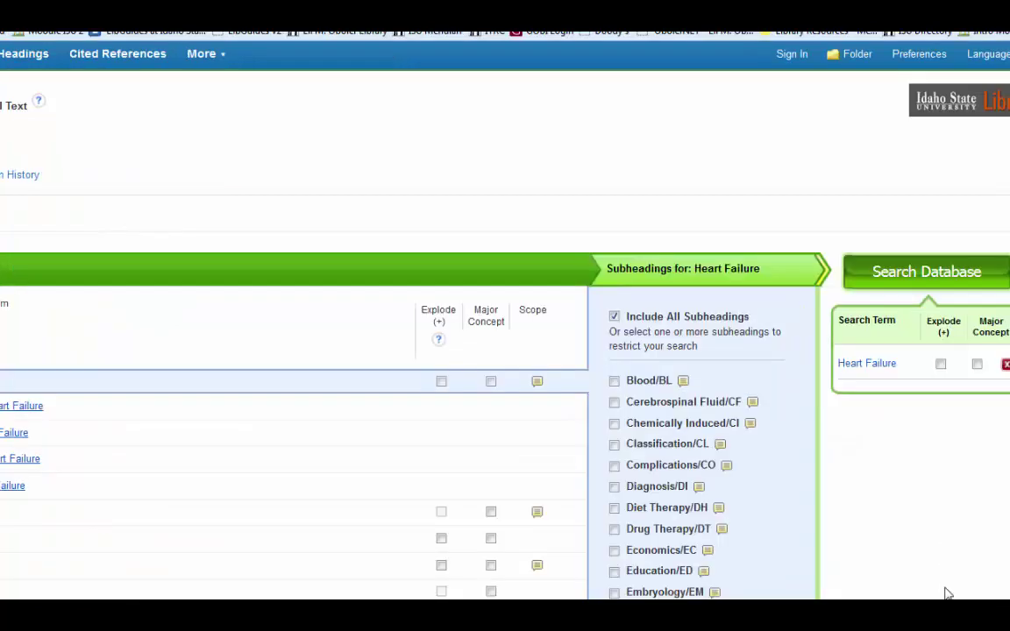
{"action": "scroll", "coordinate": [946, 594], "scroll_direction": "down", "scroll_amount": 9}
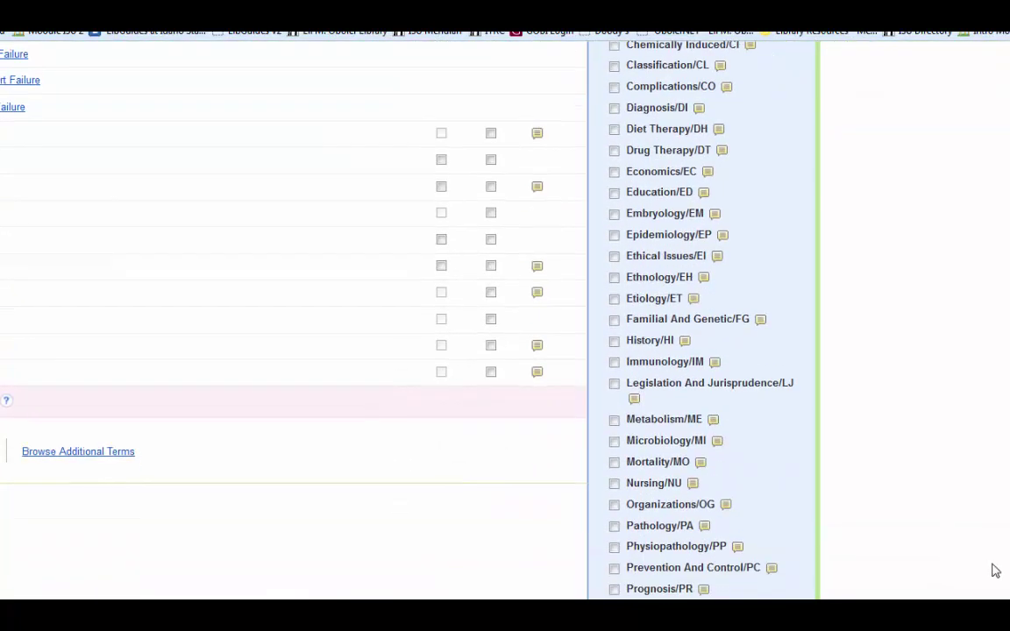
{"action": "scroll", "coordinate": [991, 567], "scroll_direction": "down", "scroll_amount": 2}
{"action": "scroll", "coordinate": [985, 561], "scroll_direction": "down", "scroll_amount": 4}
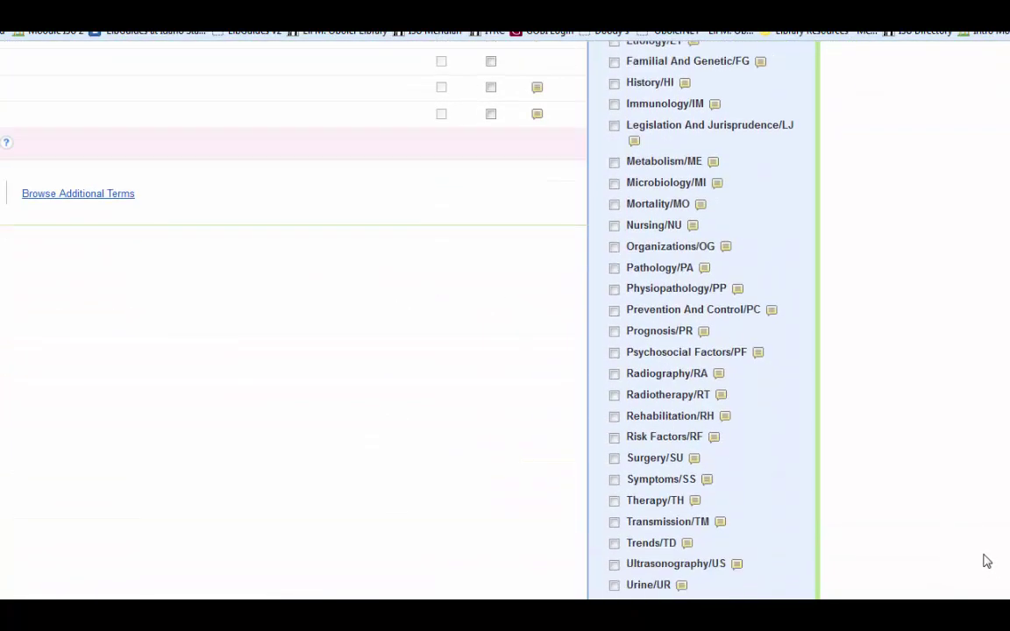
{"action": "scroll", "coordinate": [985, 561], "scroll_direction": "down", "scroll_amount": 2}
{"action": "scroll", "coordinate": [985, 561], "scroll_direction": "up", "scroll_amount": 8}
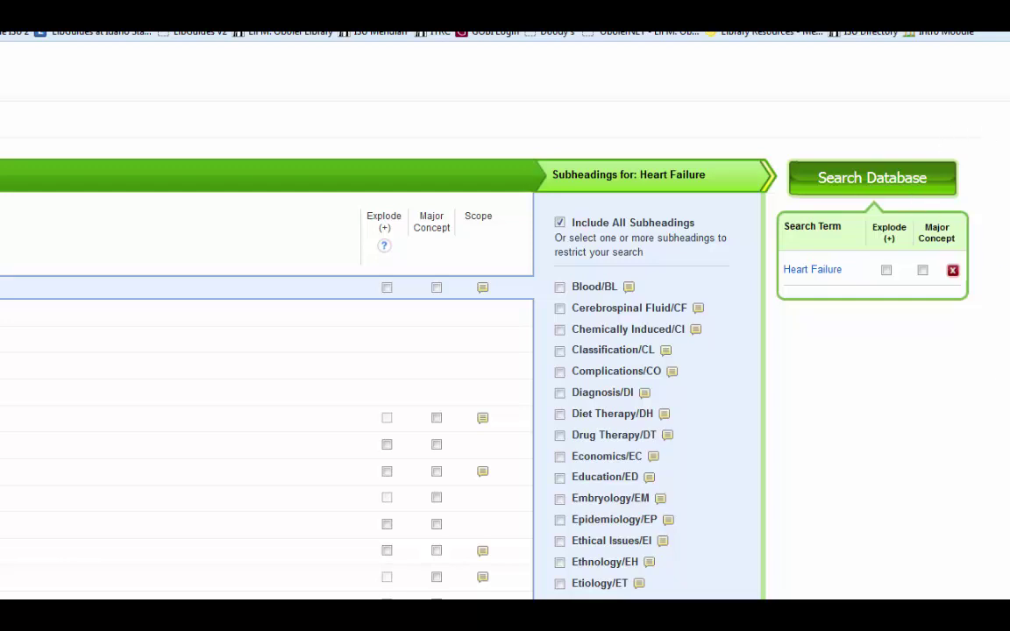
{"action": "scroll", "coordinate": [505, 333], "scroll_direction": "down", "scroll_amount": 3}
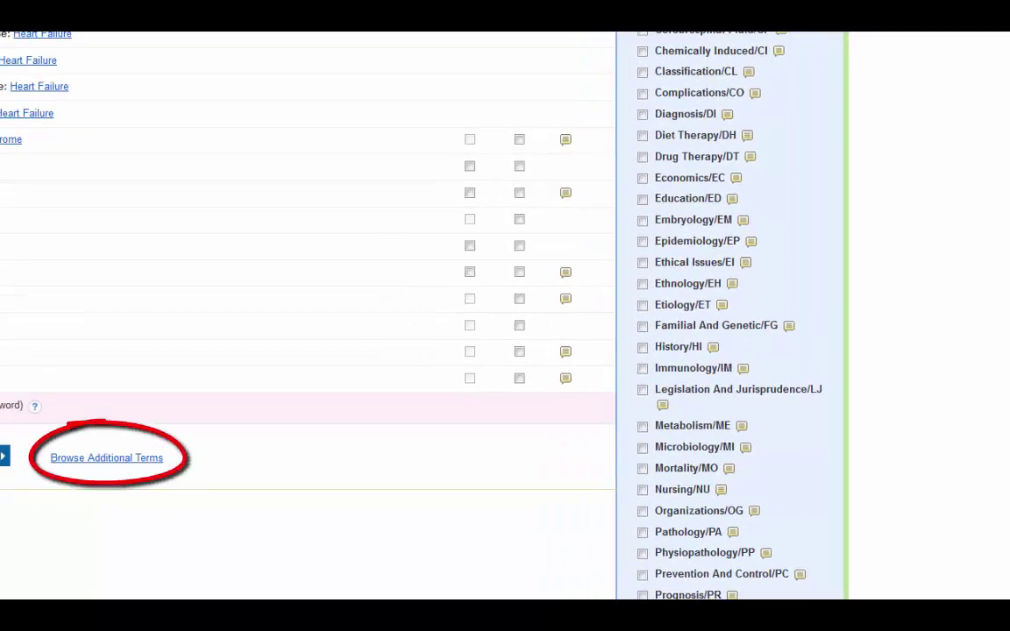
Browse CINAHL Headings for the additional term 'qualitative'.
{"action": "left_click", "coordinate": [121, 461]}
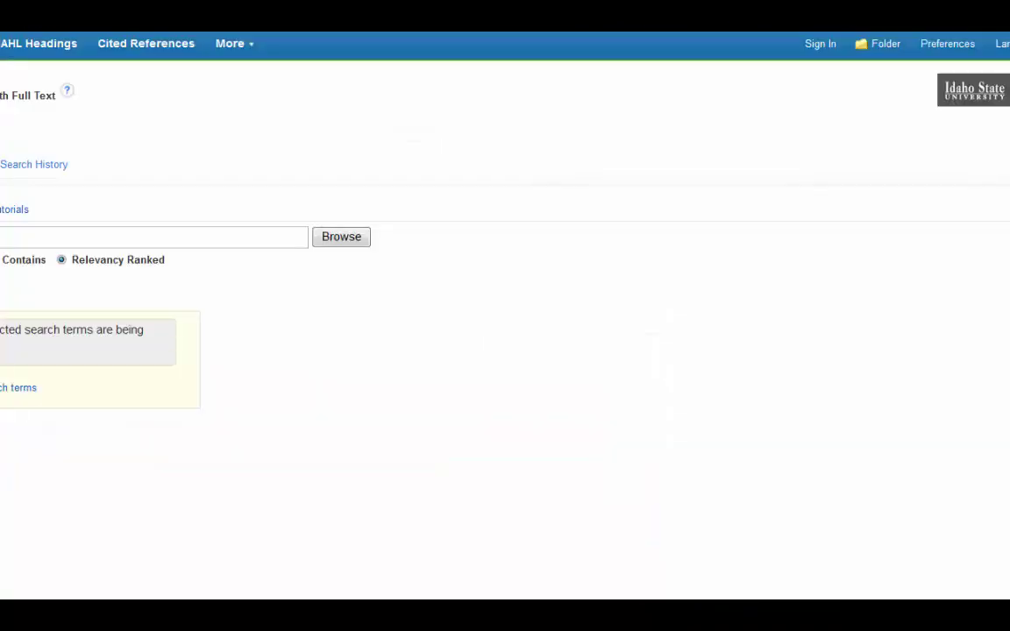
{"action": "left_click", "coordinate": [105, 232]}
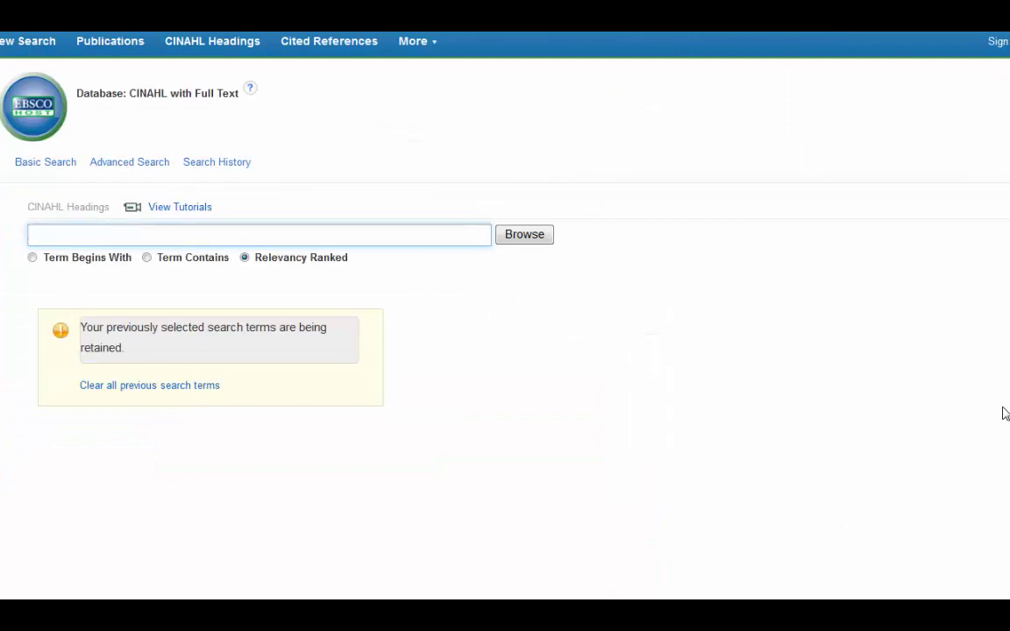
{"action": "type", "text": "qu"}
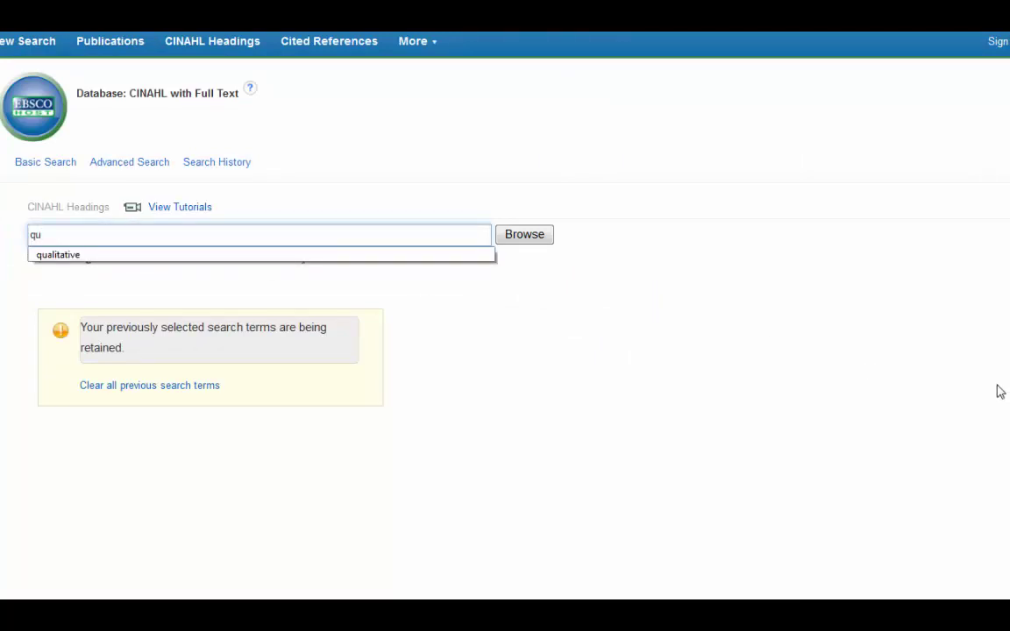
{"action": "left_click", "coordinate": [44, 254]}
{"action": "key", "text": "Return"}
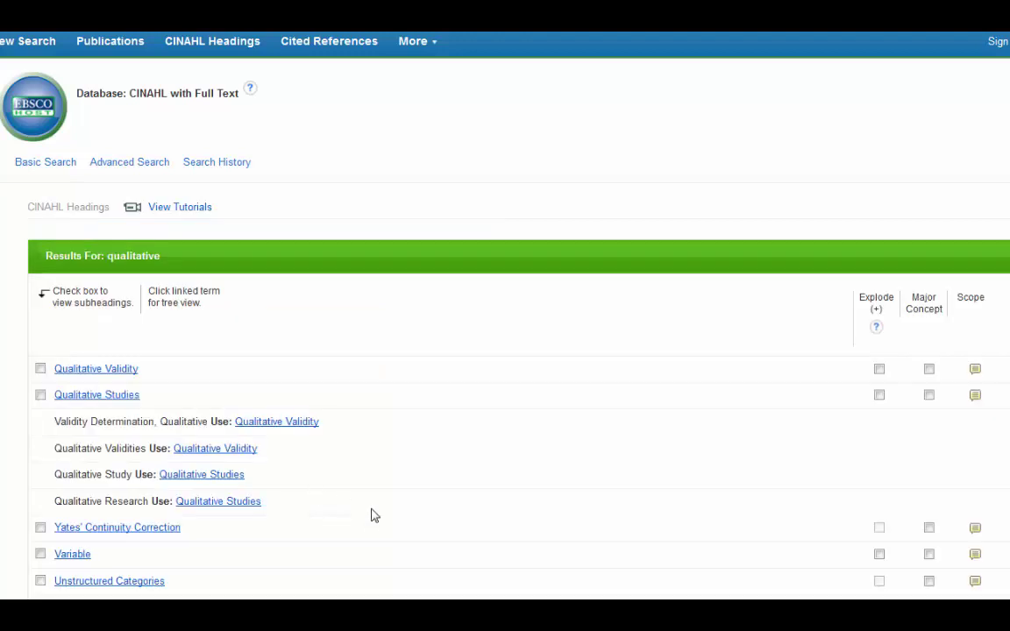
Show Qualitative Studies in its subject tree, listing narrower terms like Grounded Theory.
{"action": "left_click", "coordinate": [75, 396]}
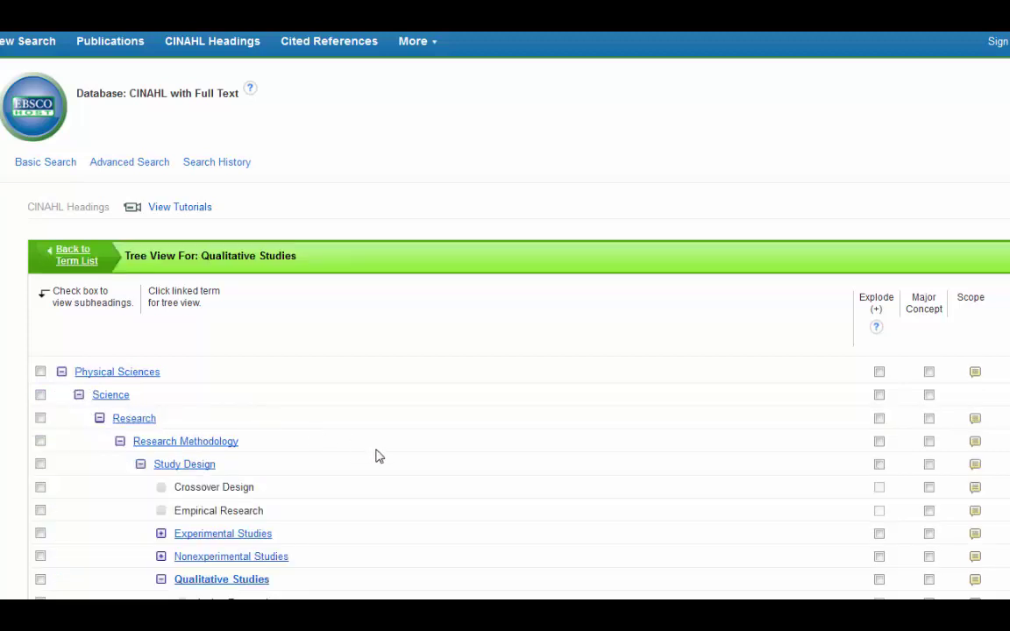
{"action": "scroll", "coordinate": [377, 456], "scroll_direction": "down", "scroll_amount": 1}
{"action": "scroll", "coordinate": [377, 456], "scroll_direction": "down", "scroll_amount": 3}
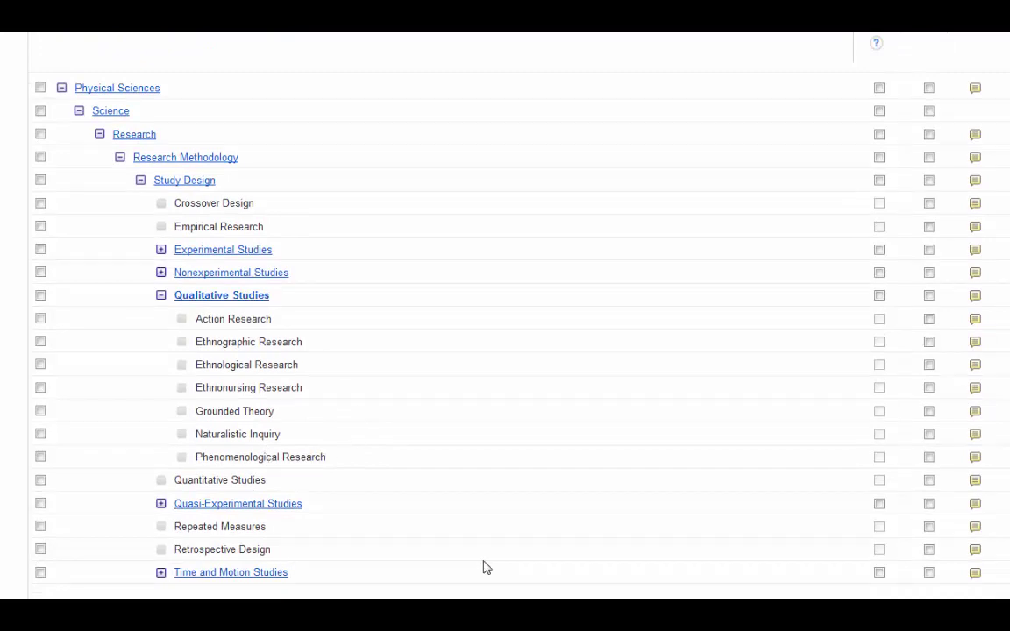
Select Qualitative Studies alongside Heart Failure and combine the two headings with AND.
{"action": "left_click", "coordinate": [40, 295]}
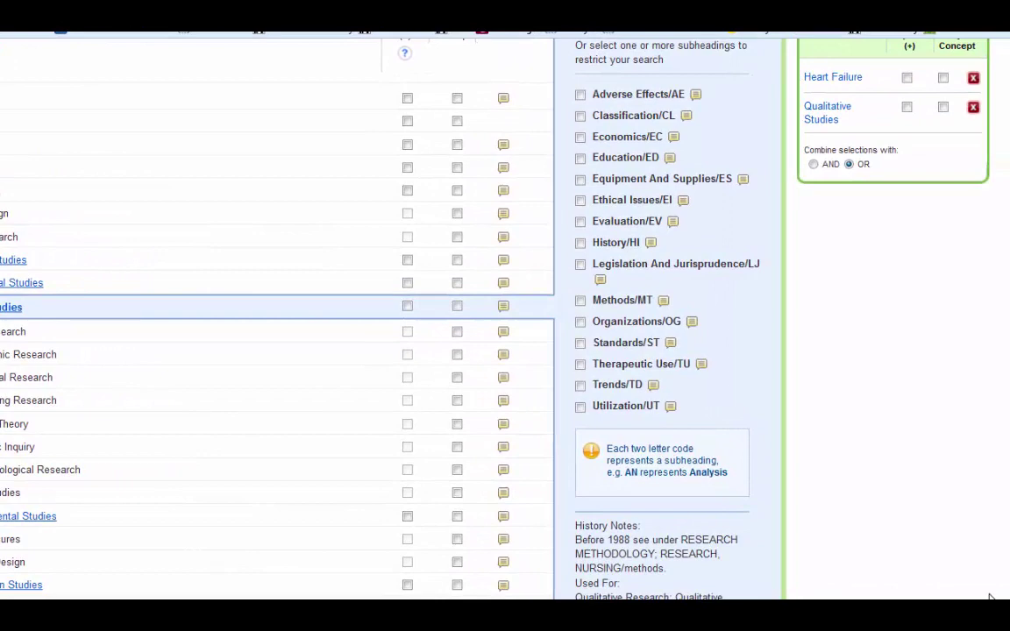
{"action": "scroll", "coordinate": [765, 439], "scroll_direction": "up", "scroll_amount": 3}
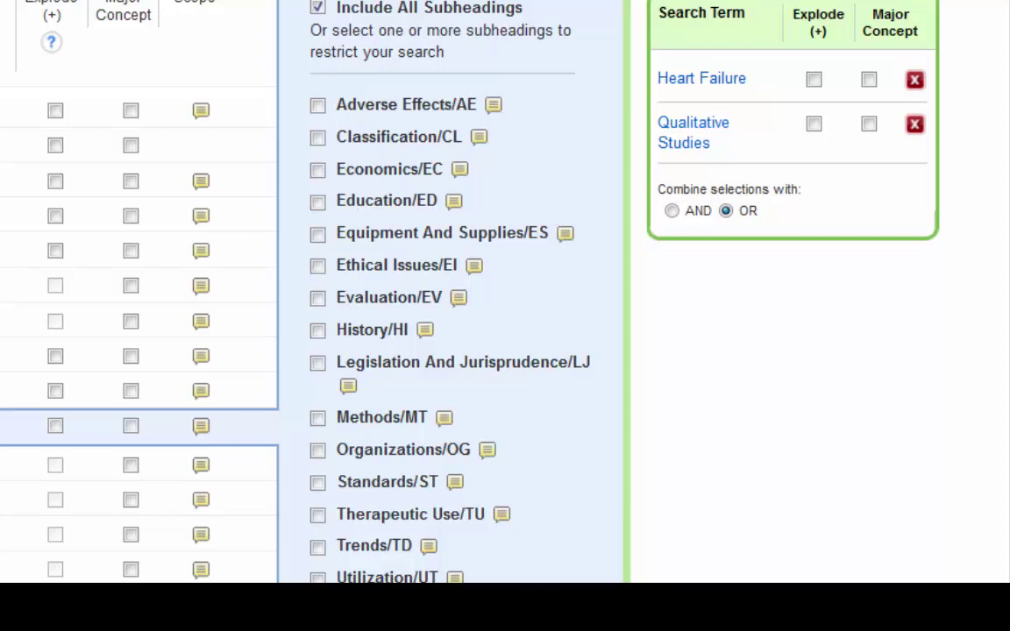
{"action": "left_click", "coordinate": [671, 212]}
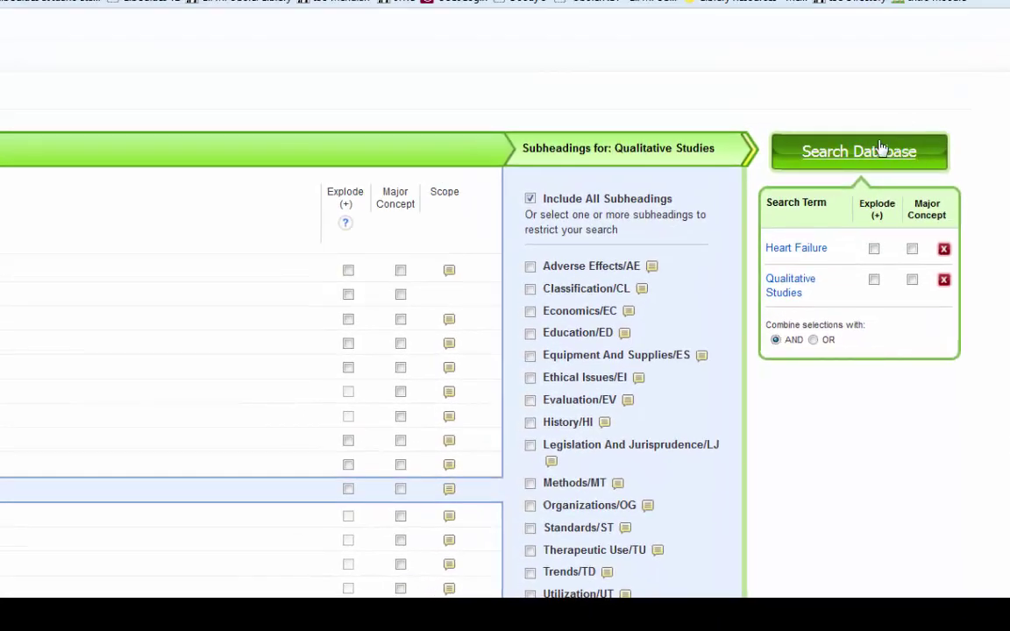
Run the Heart Failure AND Qualitative Studies search and review its 188 results.
{"action": "left_click", "coordinate": [903, 151]}
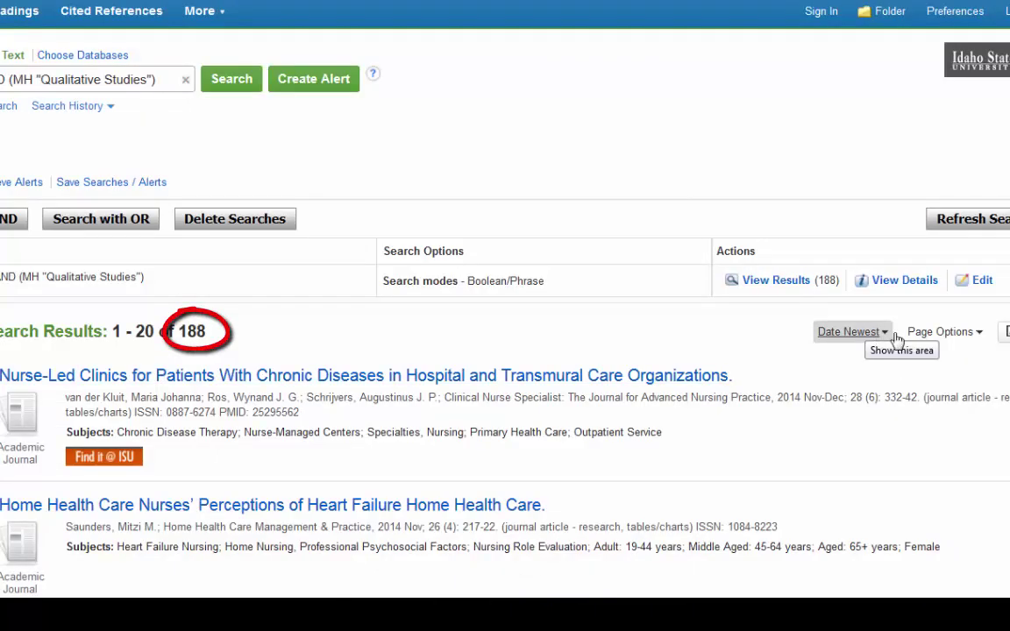
{"action": "scroll", "coordinate": [505, 298], "scroll_direction": "down", "scroll_amount": 5}
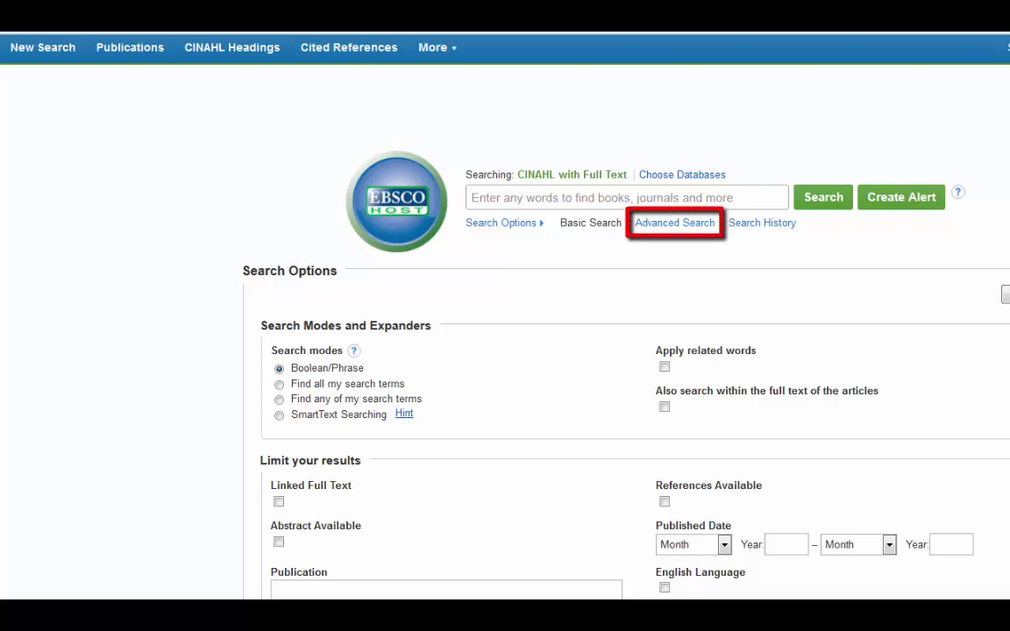
Enter 'heart failure' in Advanced Search with Clinical Queries set to Qualitative - Best Balance.
{"action": "left_click", "coordinate": [660, 225]}
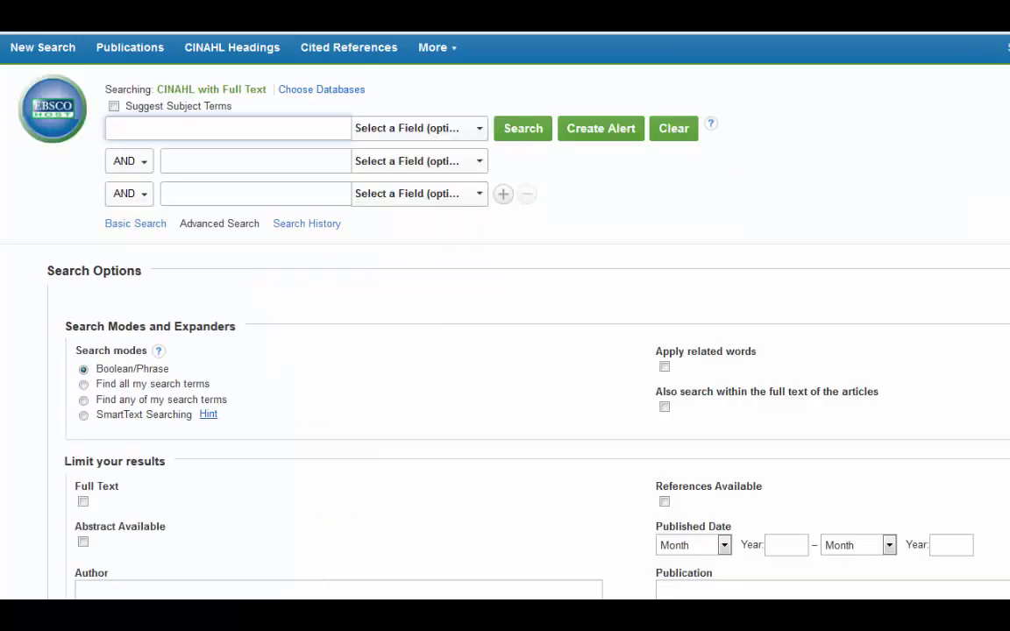
{"action": "type", "text": "heart failure"}
{"action": "scroll", "coordinate": [918, 372], "scroll_direction": "down", "scroll_amount": 3}
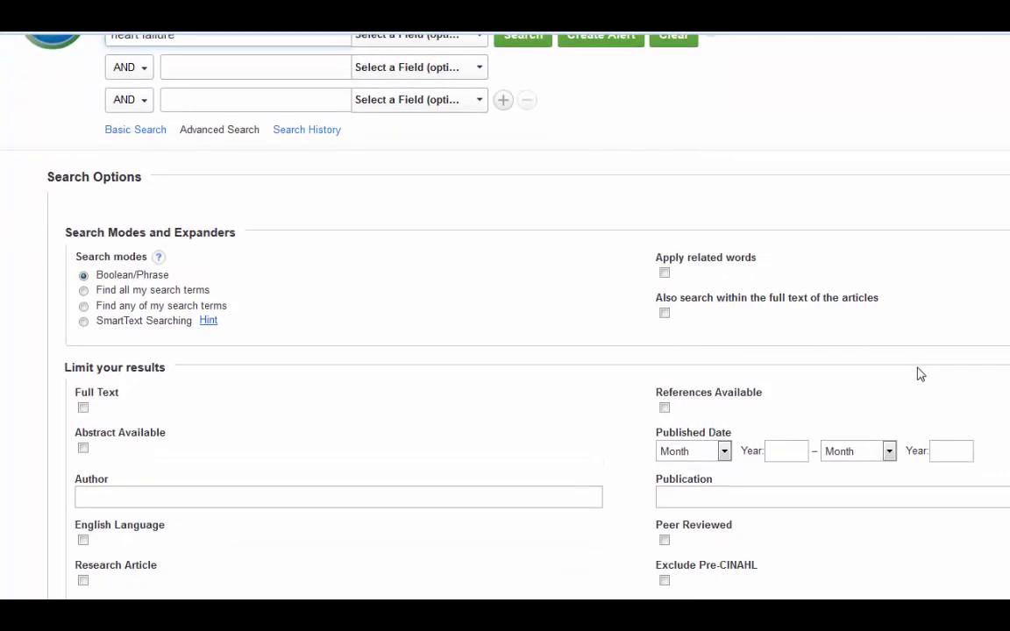
{"action": "scroll", "coordinate": [918, 368], "scroll_direction": "down", "scroll_amount": 1}
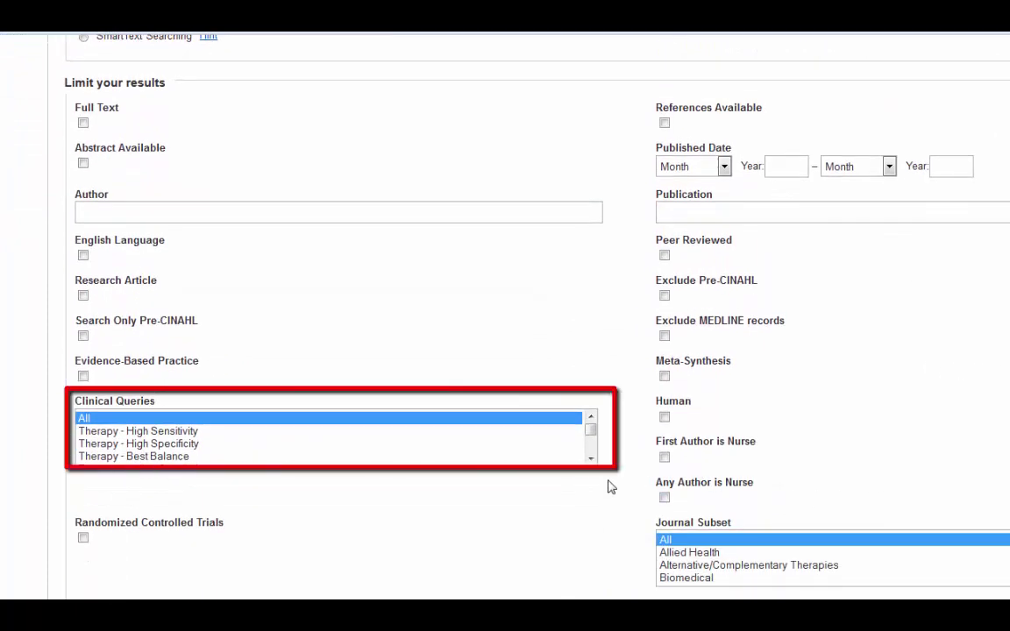
{"action": "left_click", "coordinate": [591, 459]}
{"action": "left_click", "coordinate": [591, 459]}
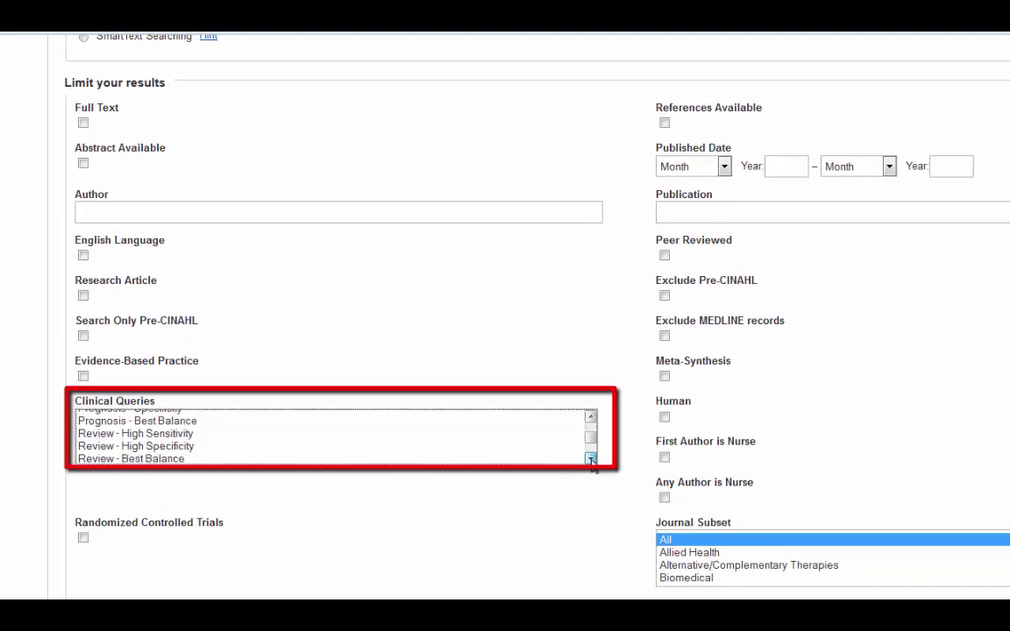
{"action": "left_click", "coordinate": [591, 459]}
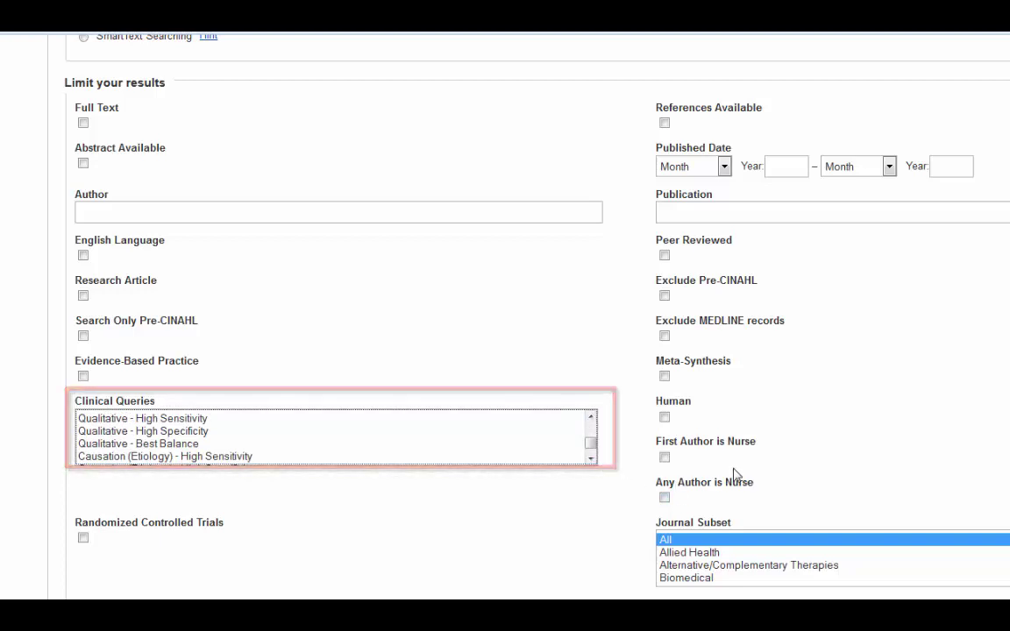
{"action": "left_click", "coordinate": [163, 445]}
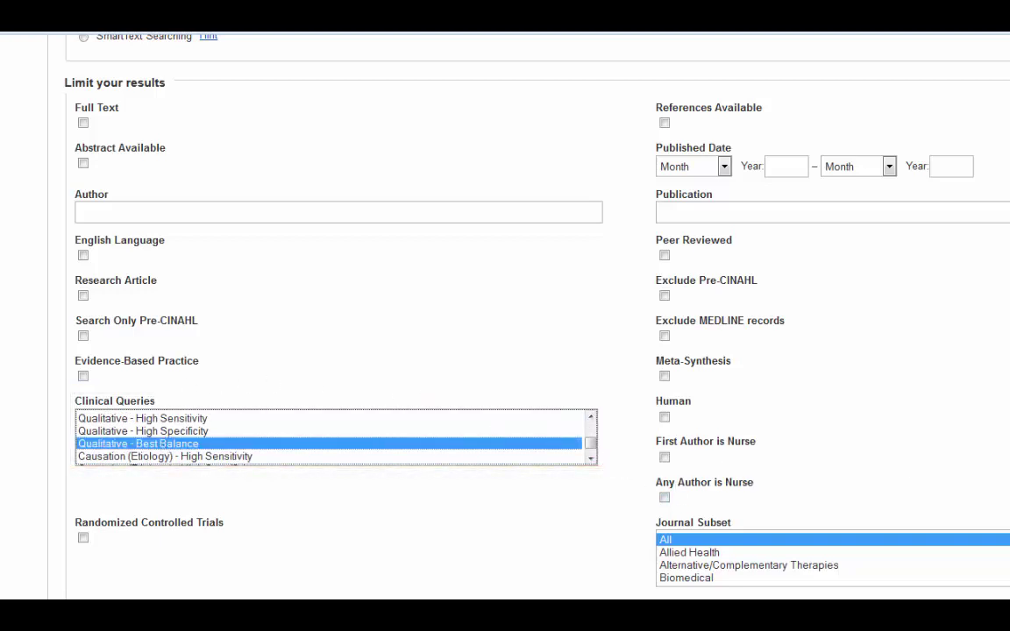
{"action": "scroll", "coordinate": [505, 315], "scroll_direction": "up", "scroll_amount": 5}
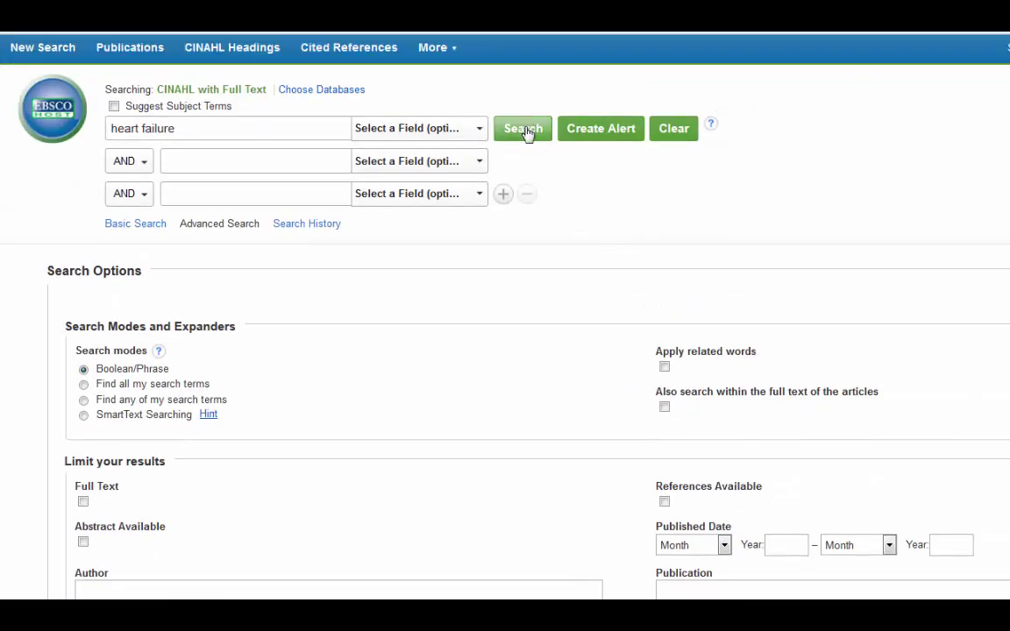
Run the Qualitative - Best Balance heart failure search and browse its 347 results.
{"action": "left_click", "coordinate": [526, 128]}
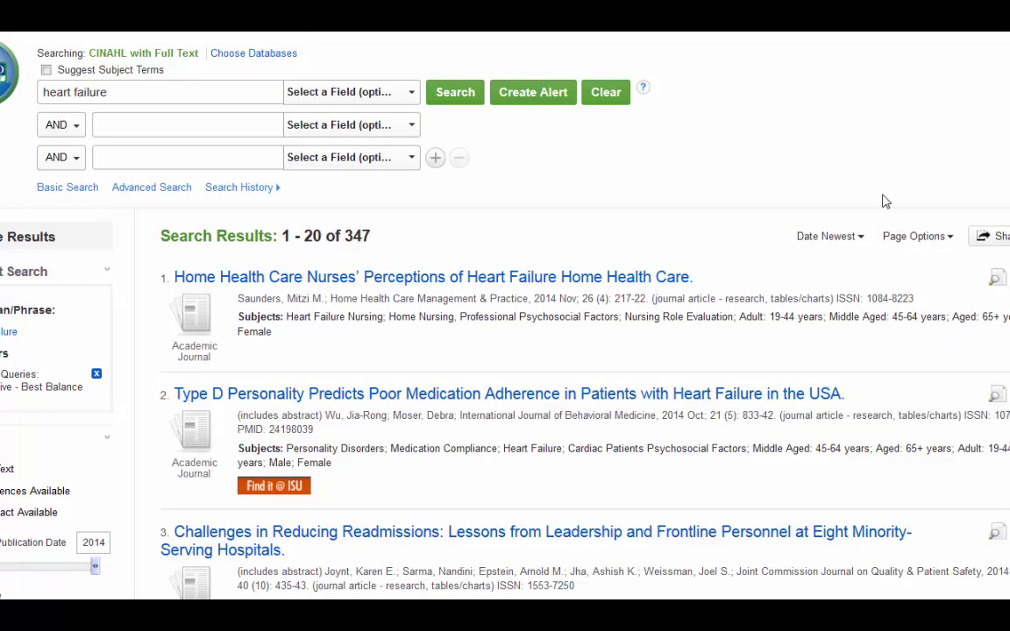
{"action": "scroll", "coordinate": [859, 154], "scroll_direction": "down", "scroll_amount": 1}
{"action": "scroll", "coordinate": [872, 154], "scroll_direction": "down", "scroll_amount": 4}
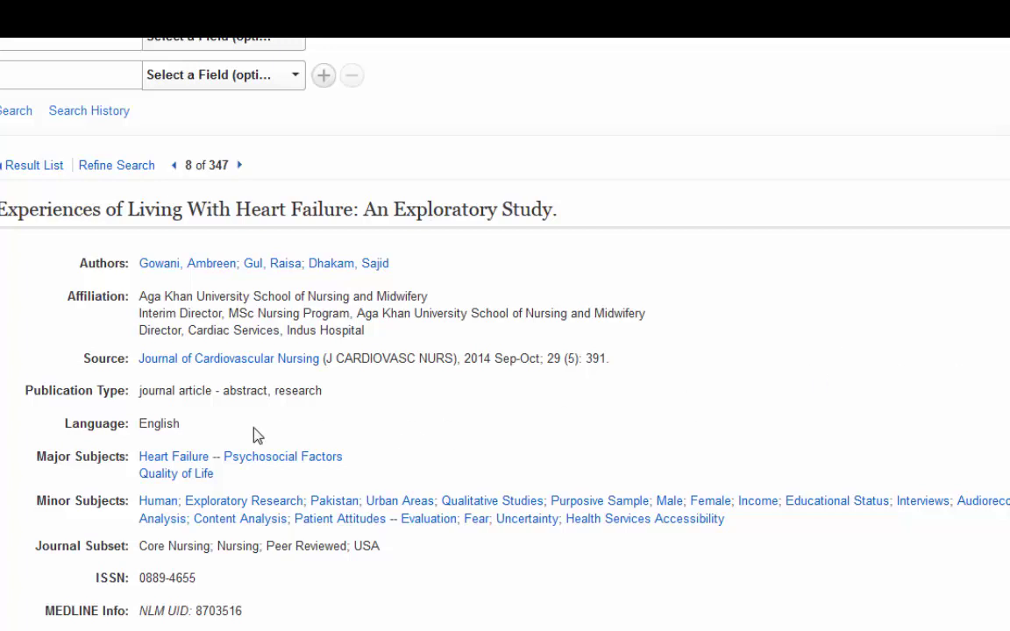
Search the major subject Heart Failure Psychosocial Factors from the record, yielding 400 articles.
{"action": "left_click", "coordinate": [350, 416]}
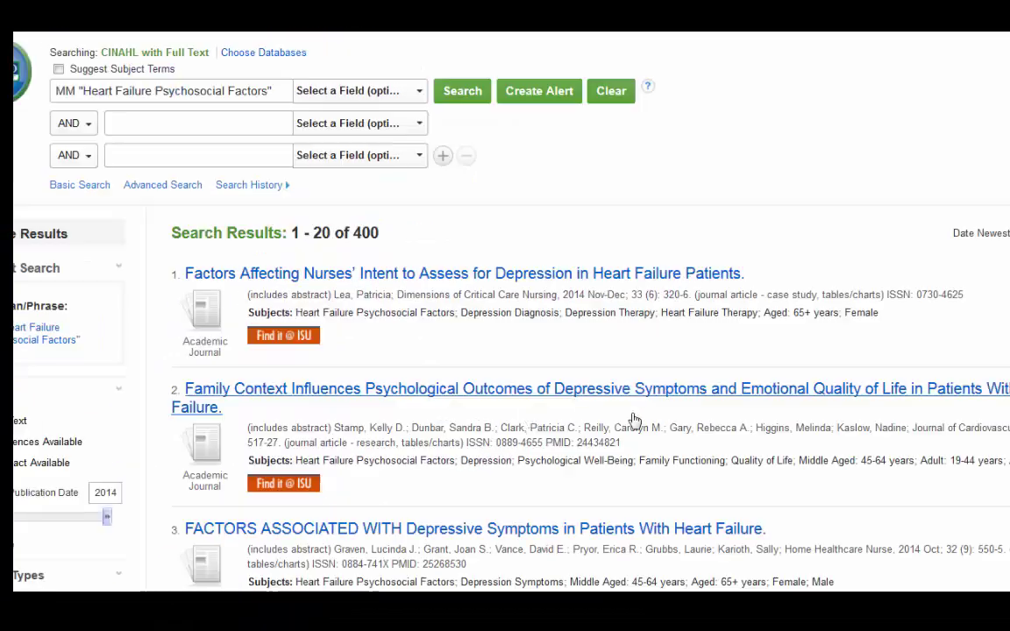